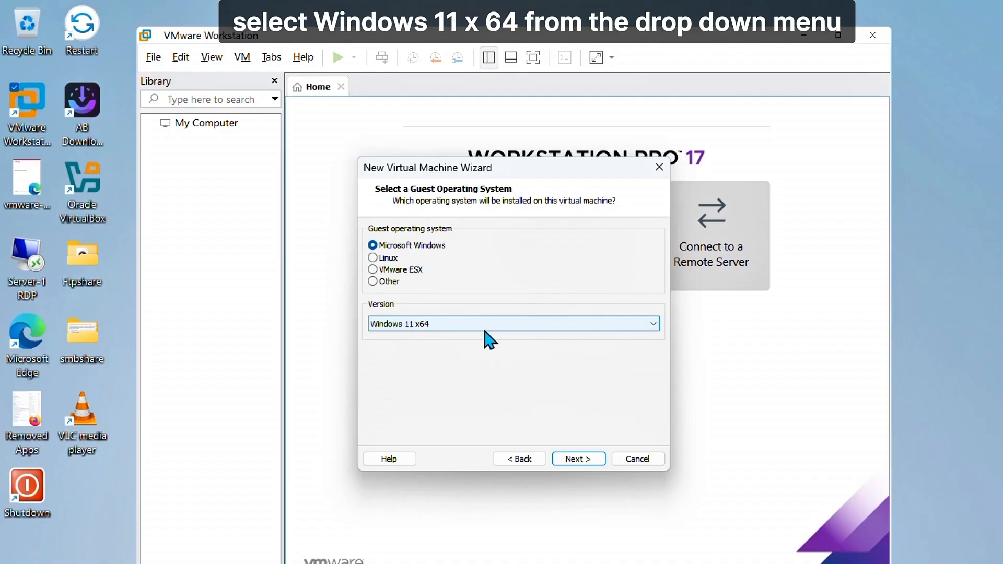
# - Keep the name Windows 11 x64 (6) and store the virtual machine on drive D:\
pyautogui.click(579, 458)
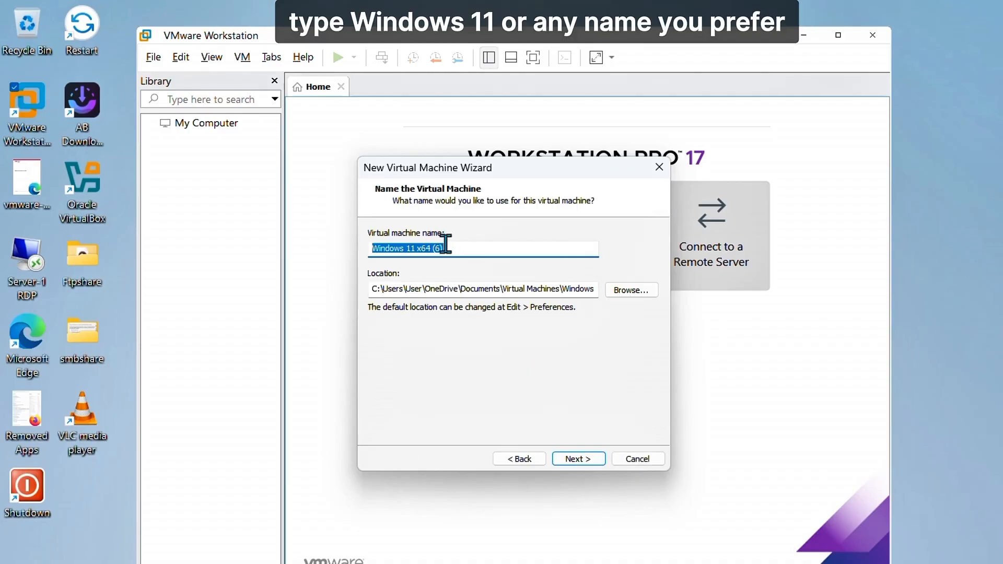
pyautogui.click(634, 290)
pyautogui.moveTo(619, 255); pyautogui.dragTo(624, 315)
pyautogui.click(385, 304)
pyautogui.click(415, 287)
pyautogui.click(528, 388)
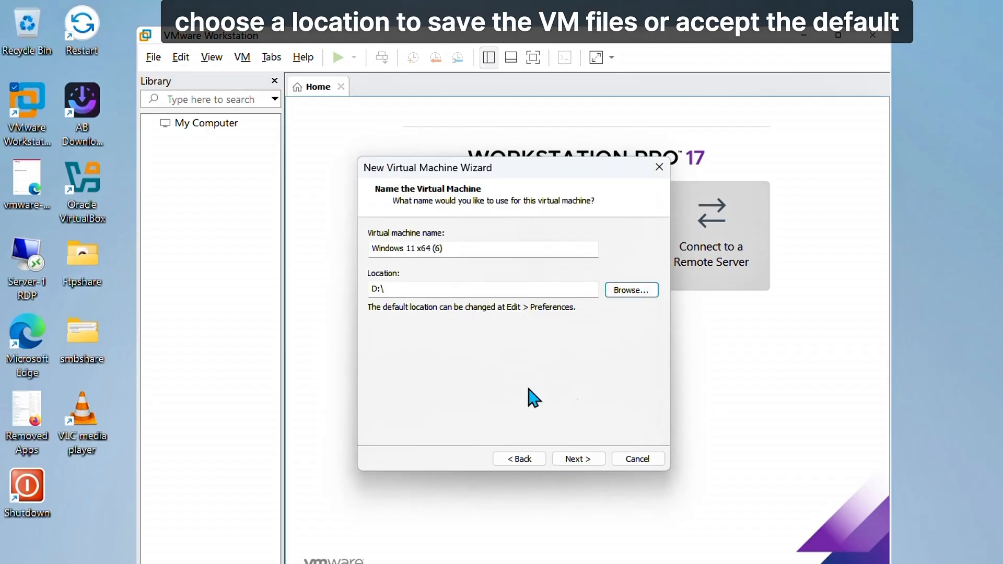
pyautogui.click(578, 459)
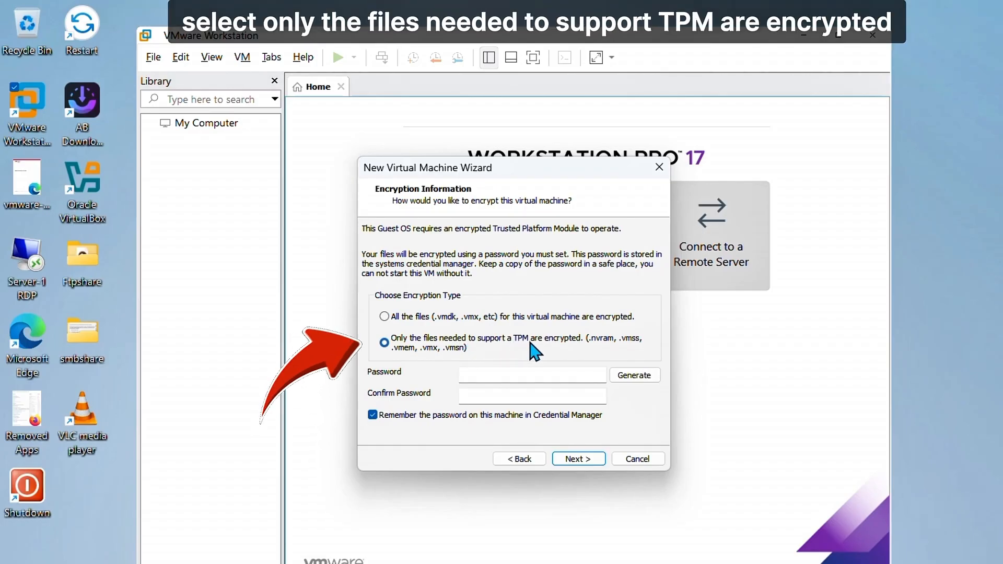
# - Enter and confirm the TPM encryption password, keeping Remember the password checked
pyautogui.click(486, 374)
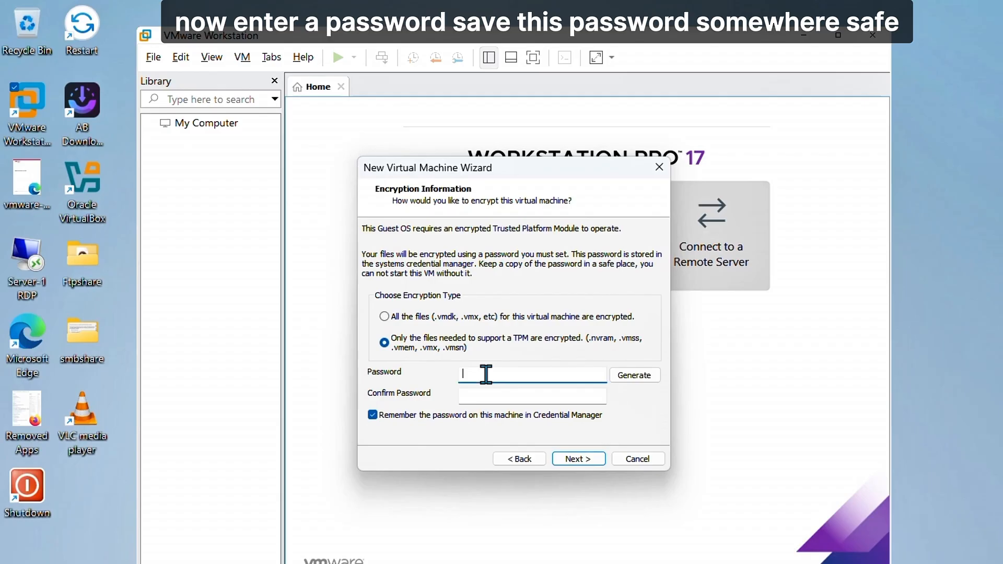
pyautogui.write('••')
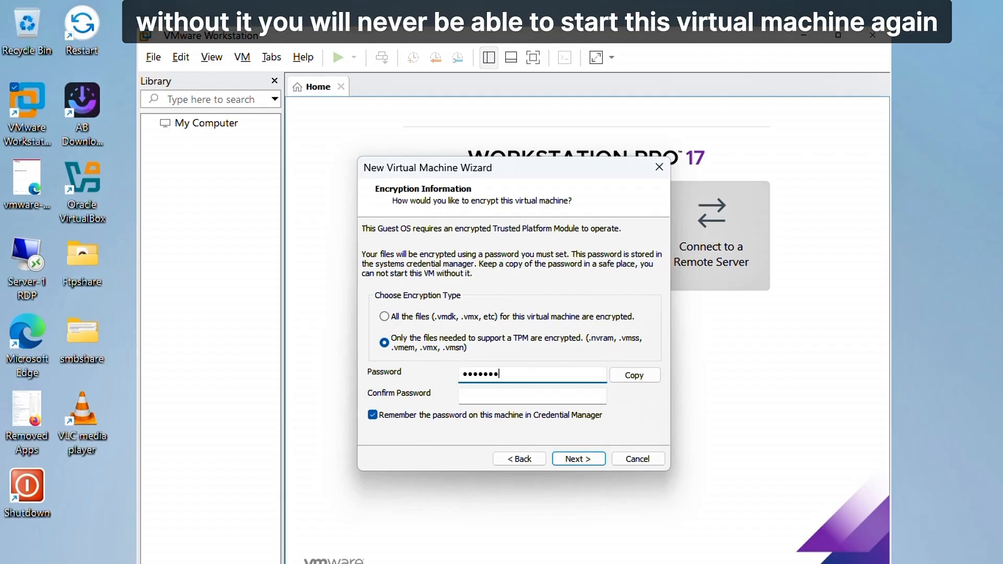
pyautogui.press('Tab')
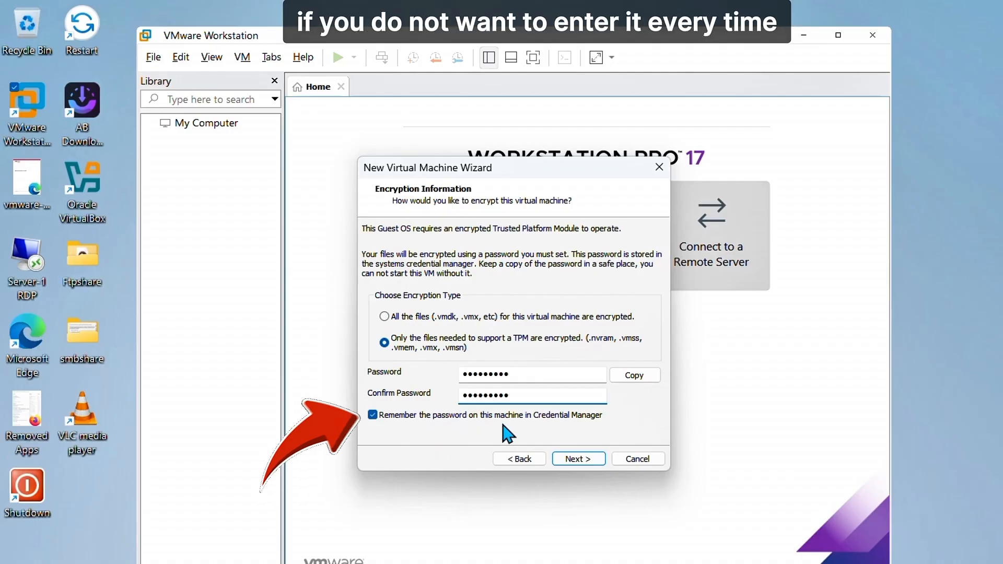
pyautogui.click(580, 461)
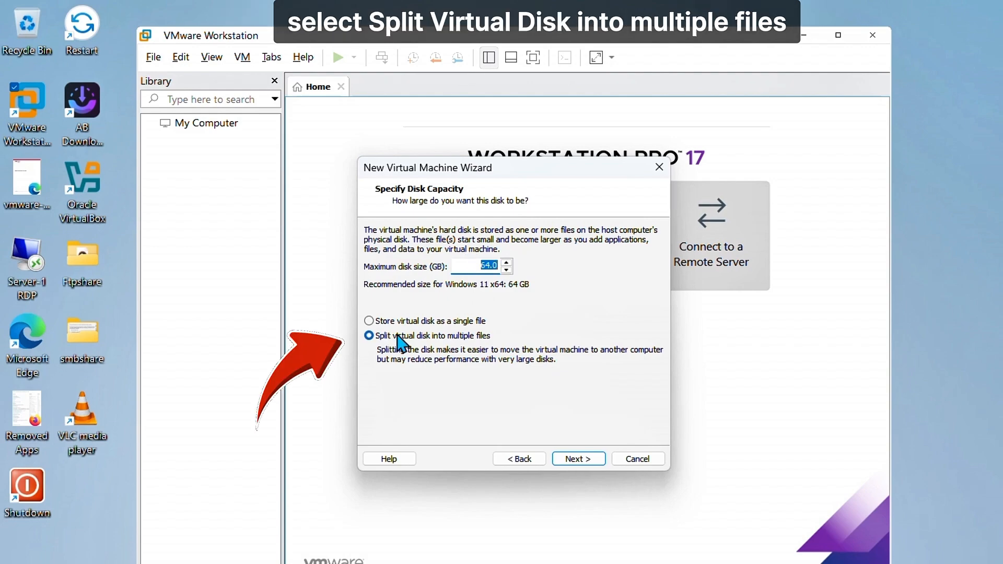
# - Keep the 64 GB disk split into multiple files and finish the wizard
pyautogui.click(573, 460)
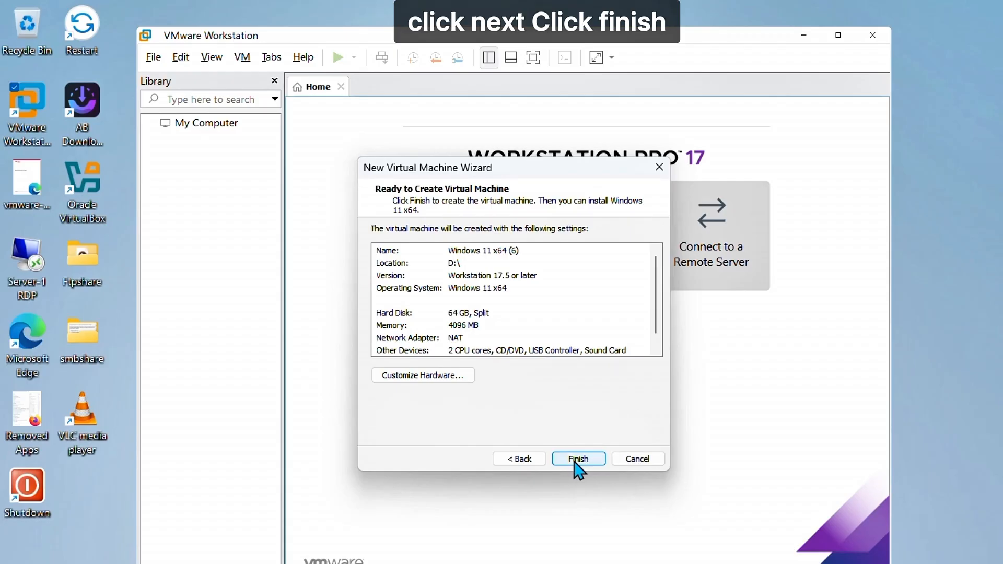
pyautogui.click(574, 460)
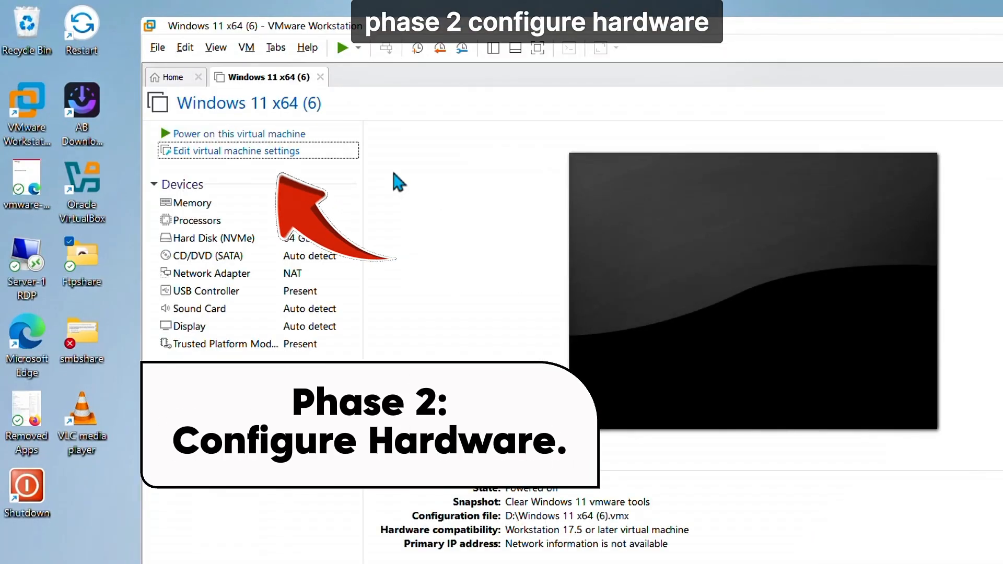
# - Open the VM settings, verify 4096 MB memory and 2 processors, and select CD/DVD (SATA)
pyautogui.click(259, 150)
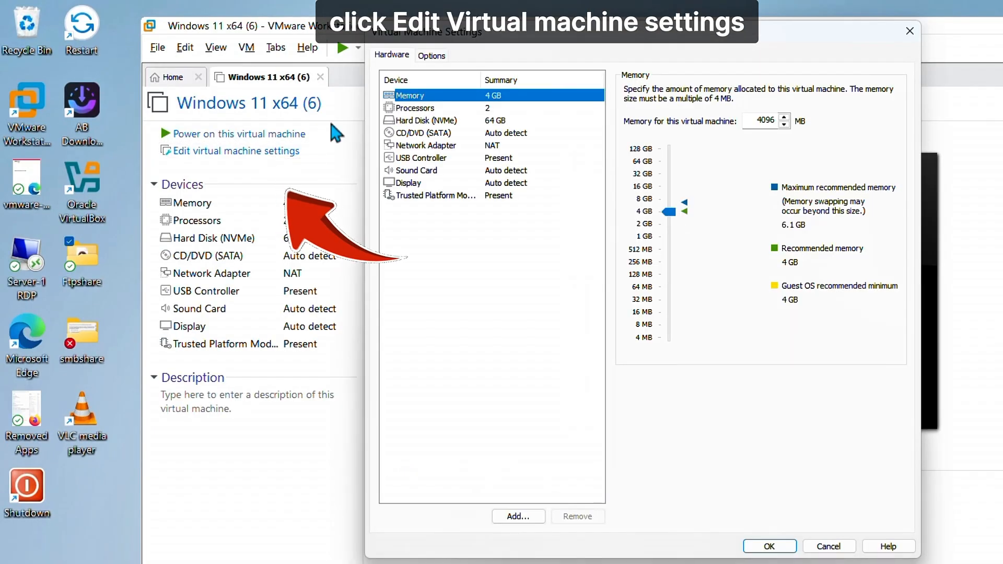
pyautogui.doubleClick(756, 121)
pyautogui.click(435, 108)
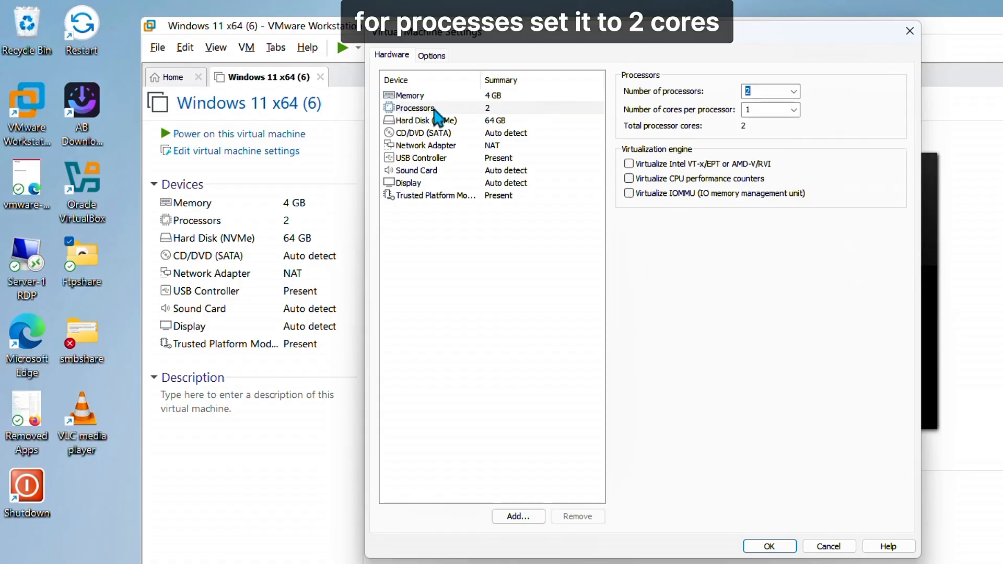
pyautogui.doubleClick(760, 91)
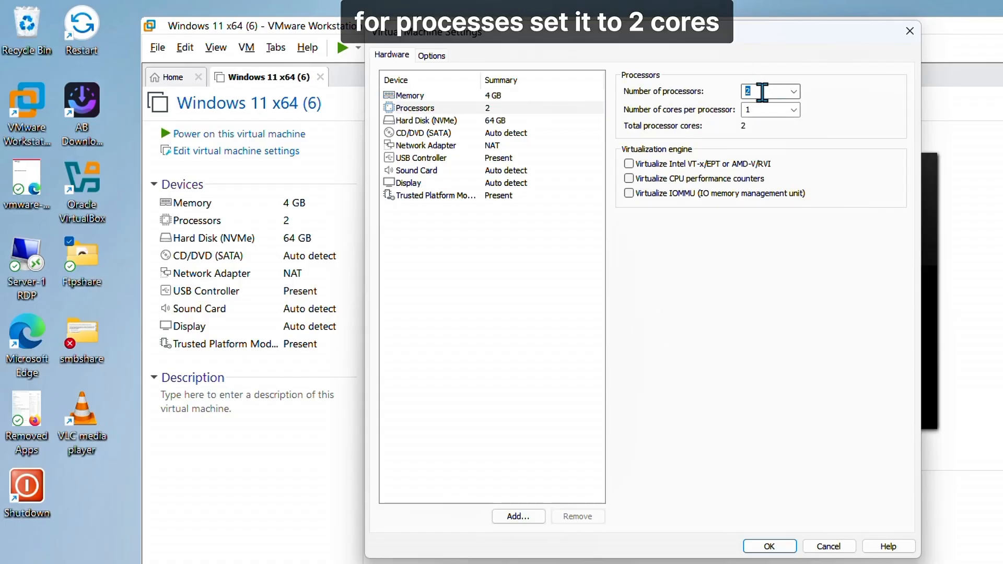
pyautogui.click(447, 134)
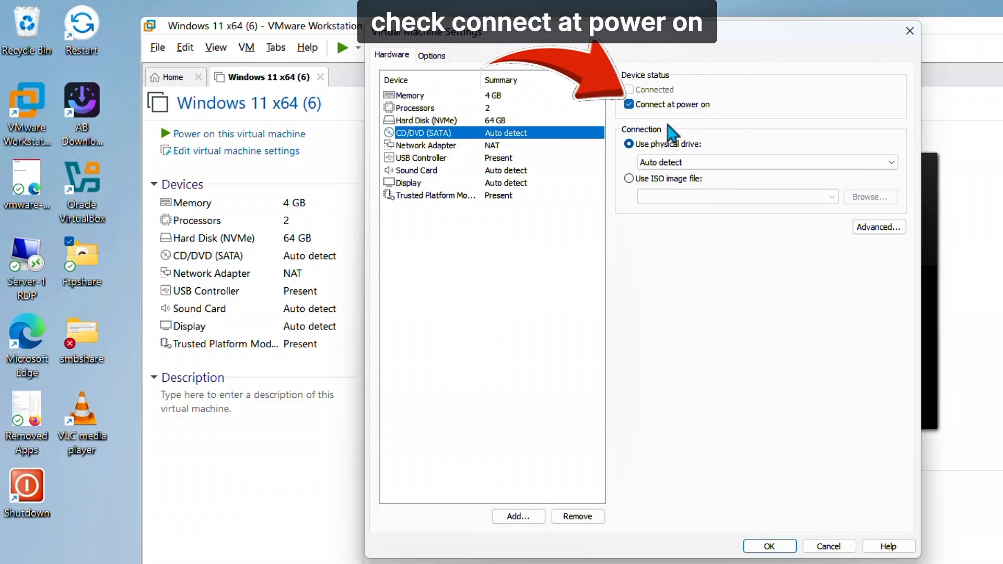
# - Point CD/DVD (SATA) at E:\Win11_25H2_English_x64_v2.iso and save the VM settings
pyautogui.click(630, 179)
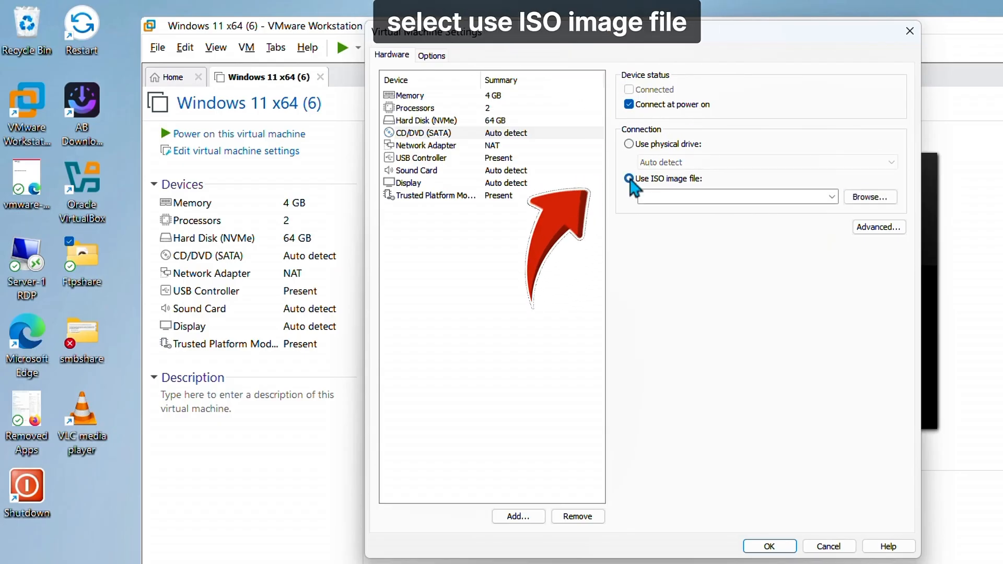
pyautogui.click(871, 199)
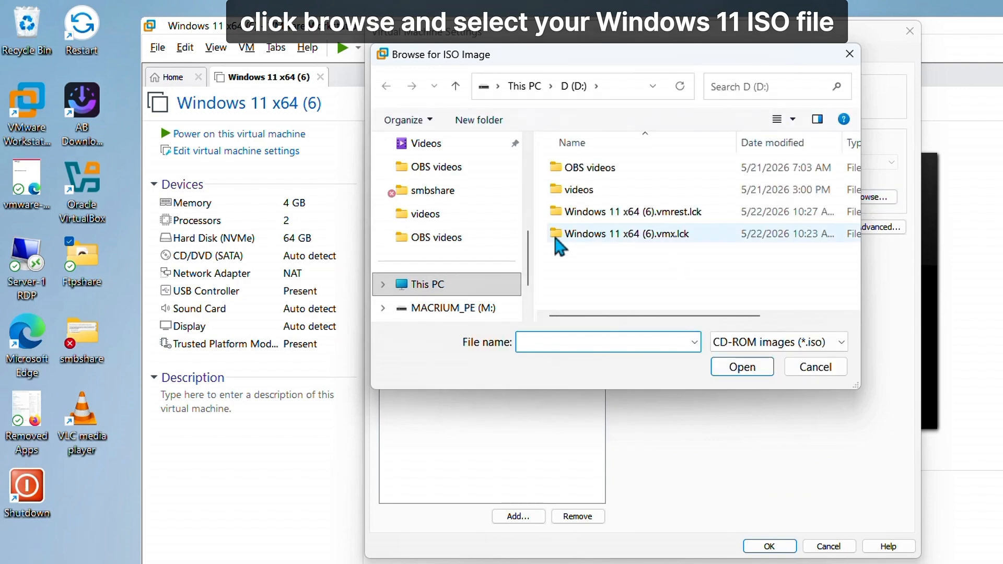
pyautogui.scroll(-2, 523, 266)
pyautogui.click(472, 261)
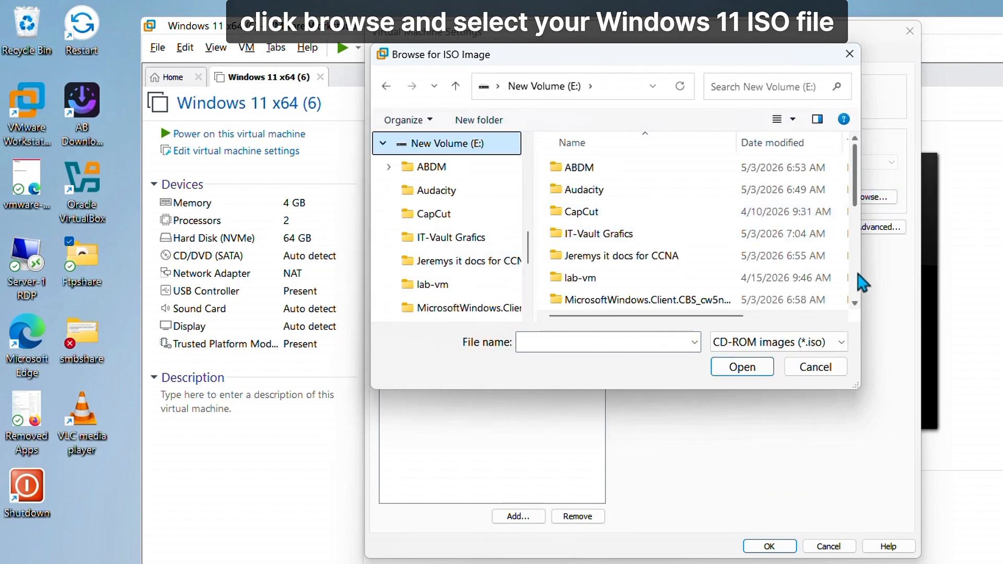
pyautogui.scroll(-5, 857, 282)
pyautogui.click(836, 300)
pyautogui.click(742, 367)
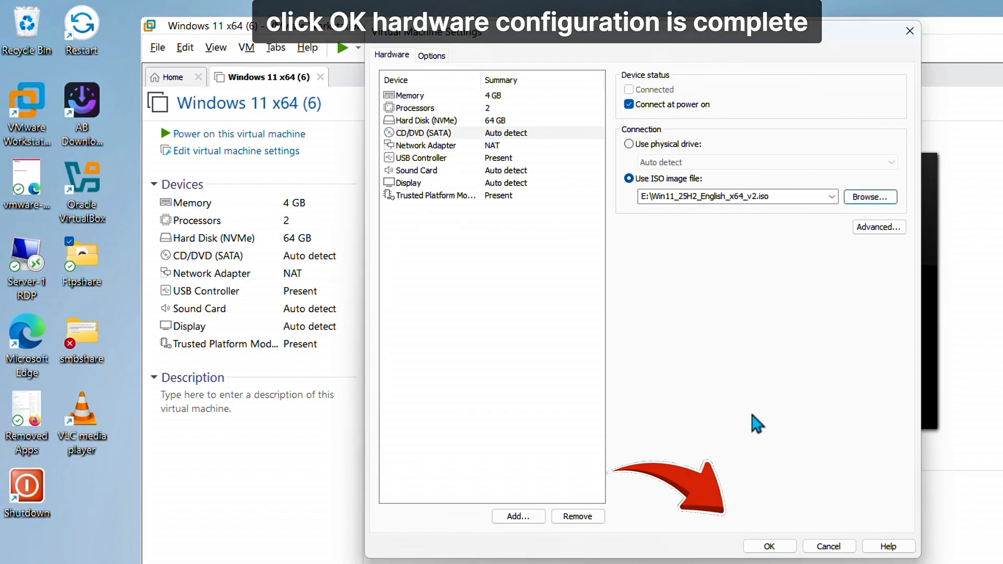
pyautogui.click(770, 546)
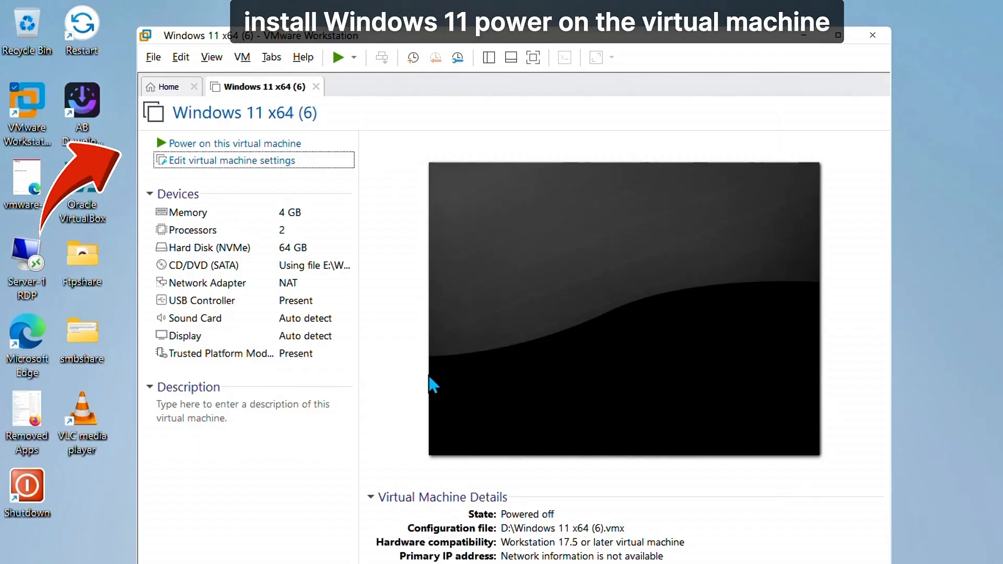
# - Power on the VM and press Enter to boot from the Windows 11 disc
pyautogui.click(198, 144)
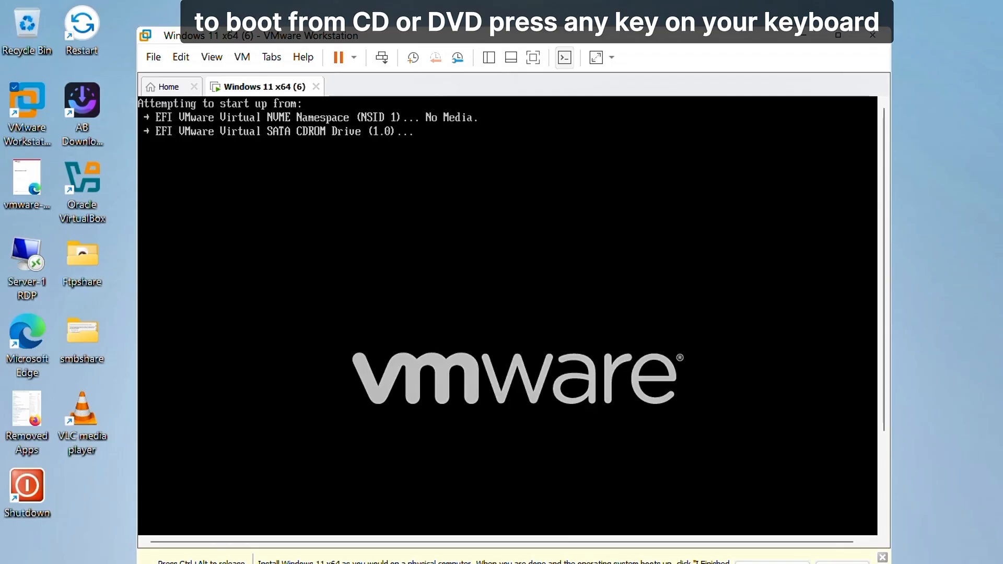
pyautogui.press('Return')
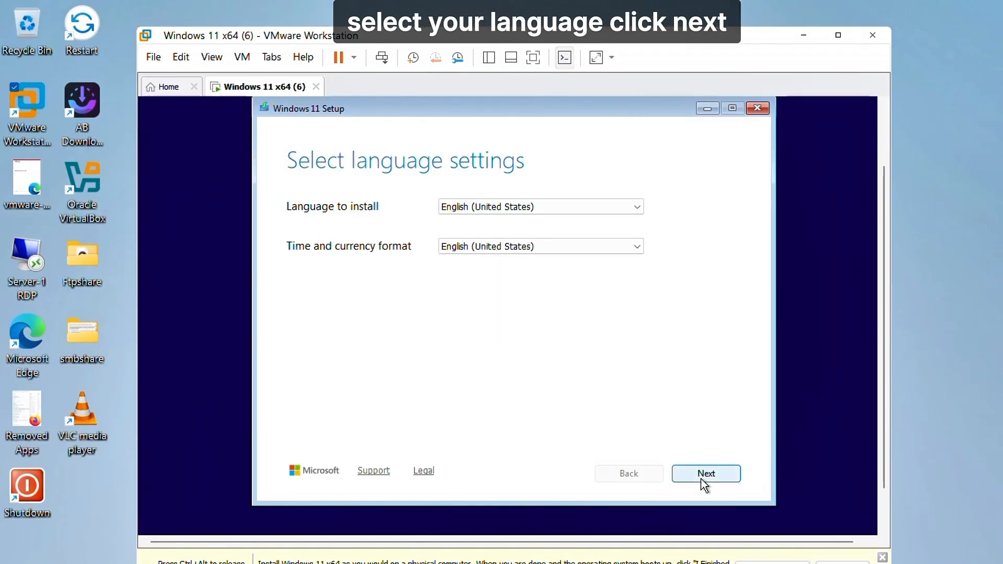
# - Accept English (United States) language and US keyboard settings in Windows Setup
pyautogui.click(703, 481)
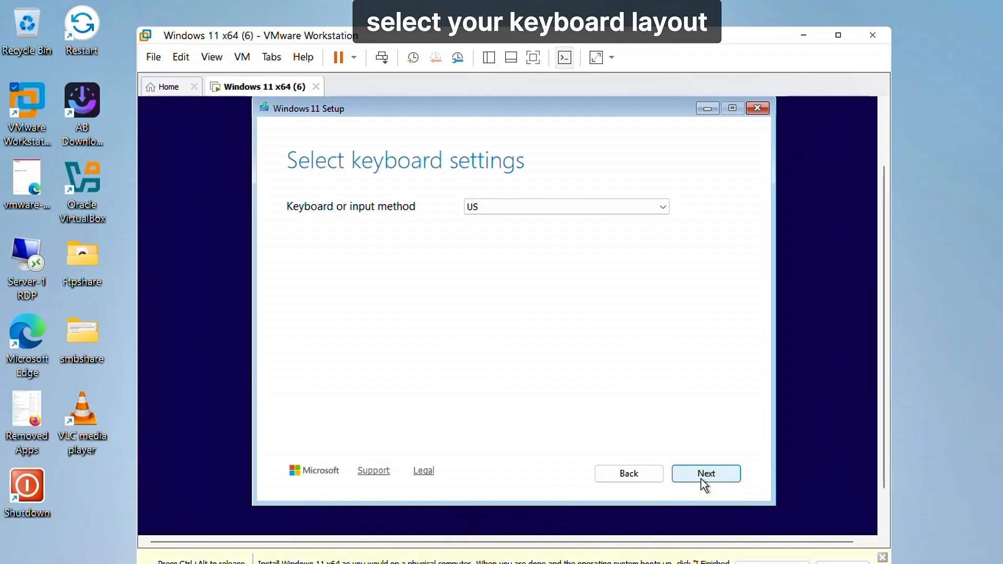
pyautogui.click(702, 482)
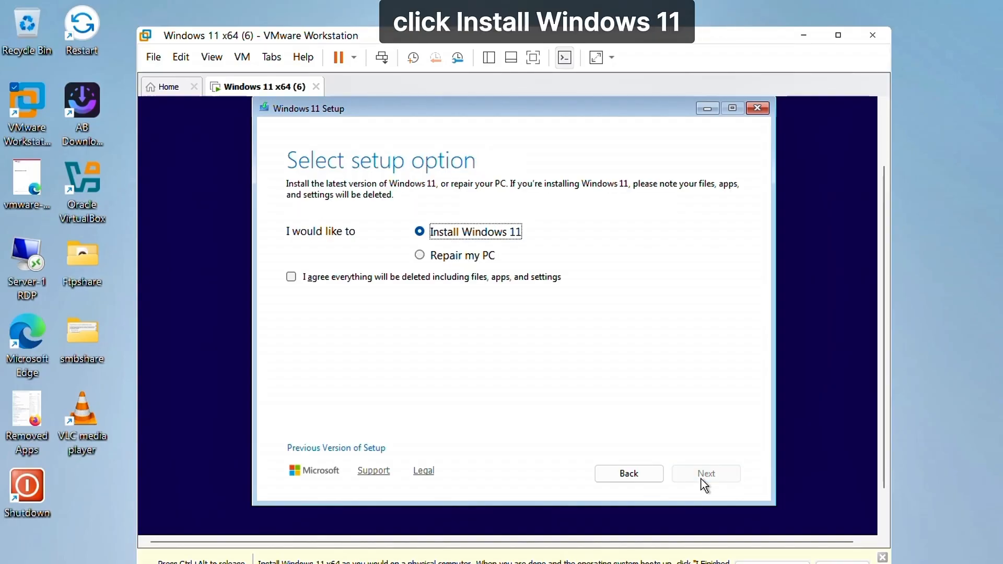
# - Choose Install Windows 11, skip the product key, and select the Windows 11 Pro edition
pyautogui.click(291, 278)
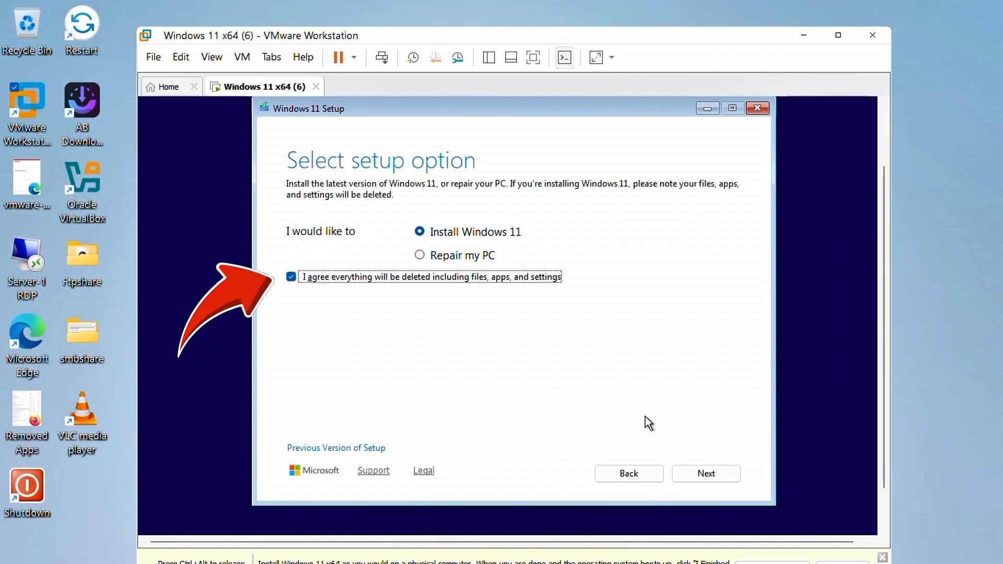
pyautogui.click(699, 479)
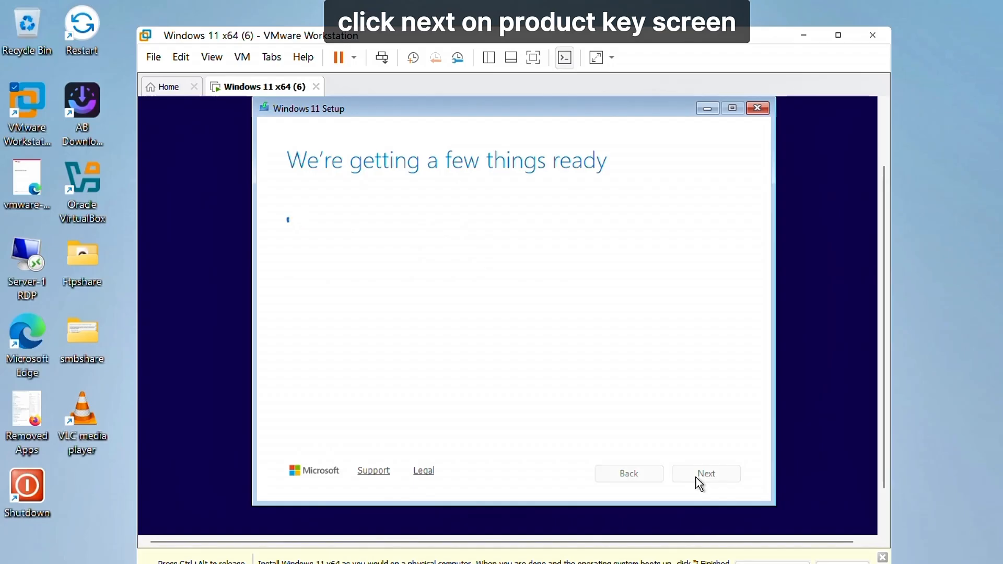
pyautogui.click(333, 428)
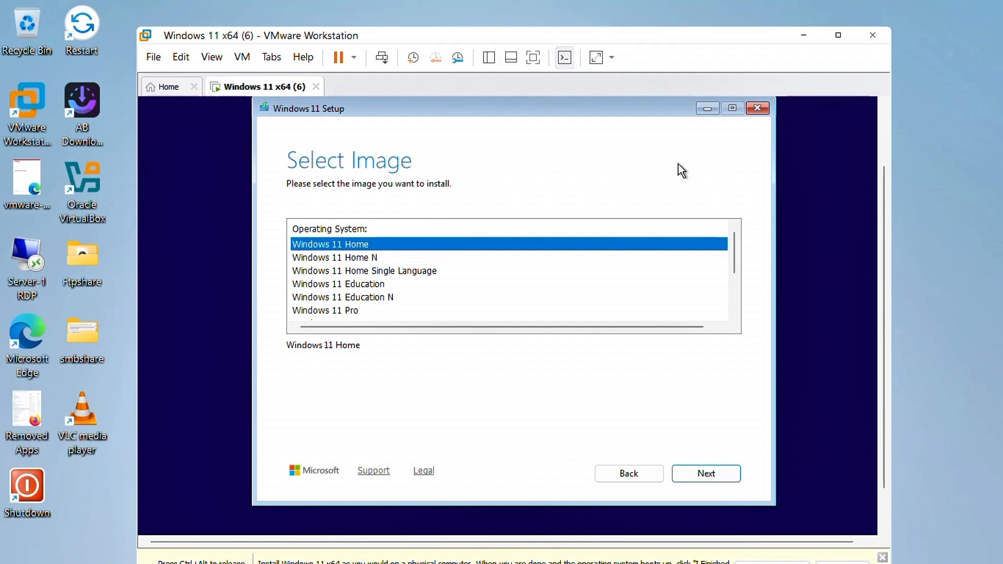
pyautogui.click(342, 312)
pyautogui.click(705, 481)
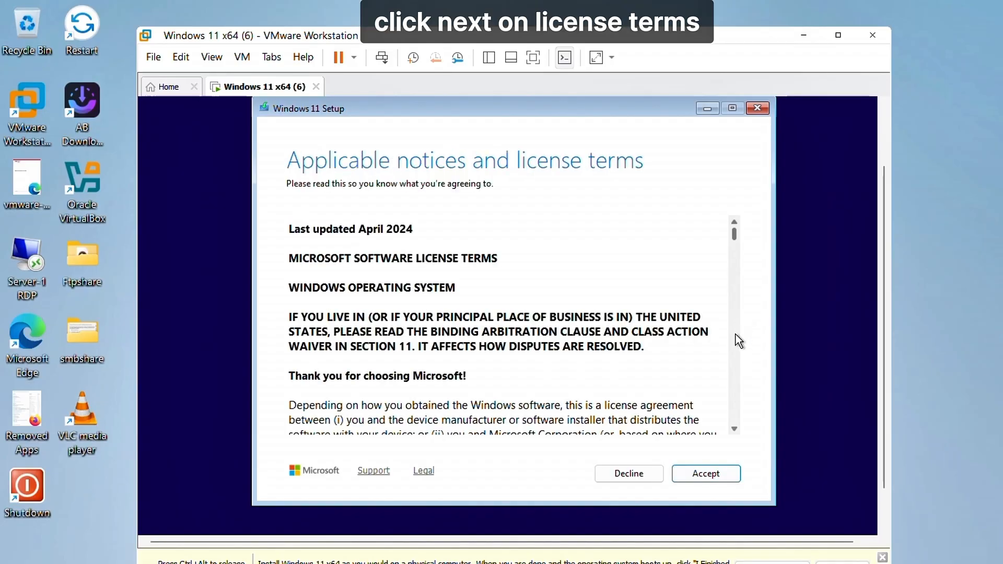
# - Accept the licence terms and install Windows 11 Pro onto the 64 GB unallocated disk
pyautogui.scroll(-20, 736, 334)
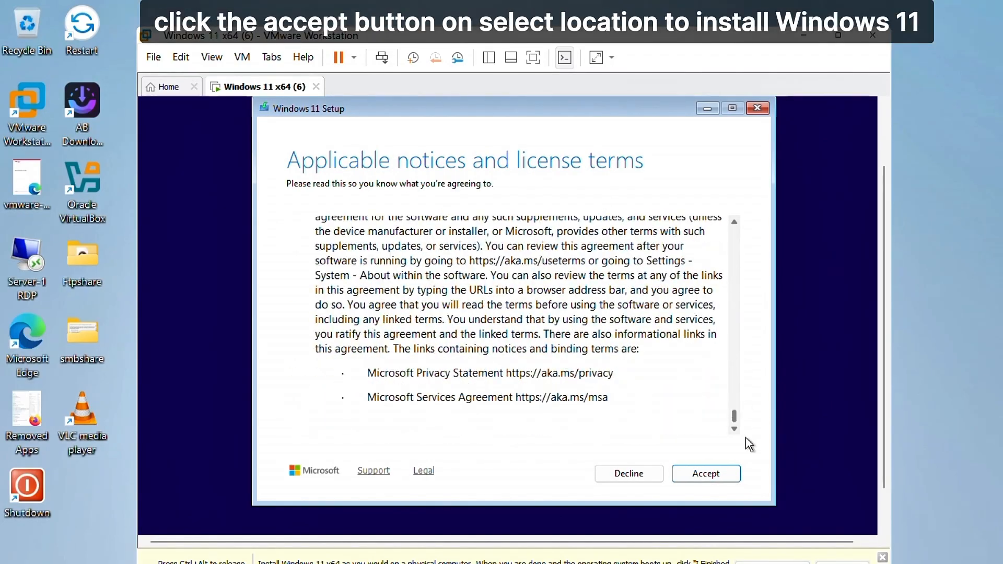
pyautogui.click(706, 474)
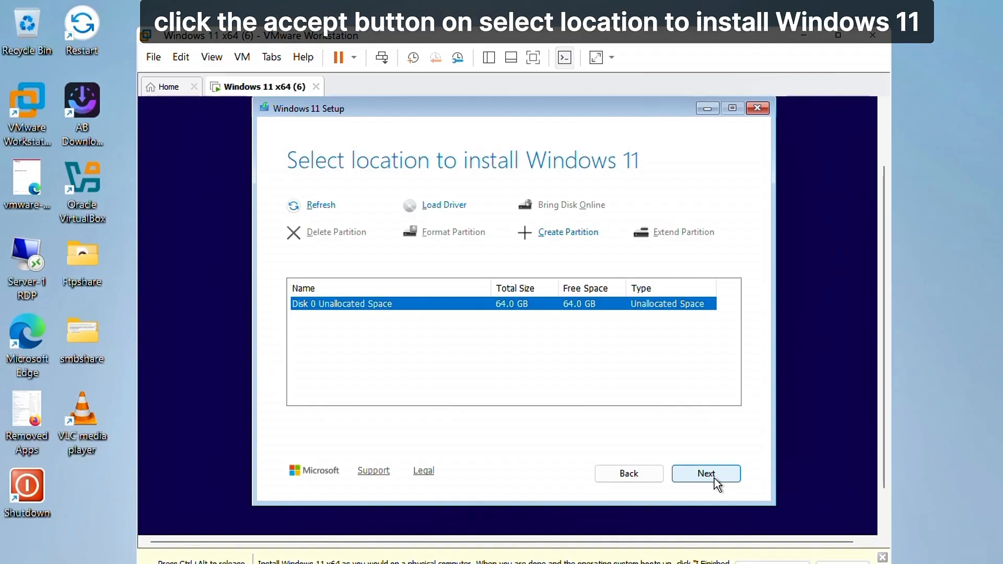
pyautogui.click(714, 478)
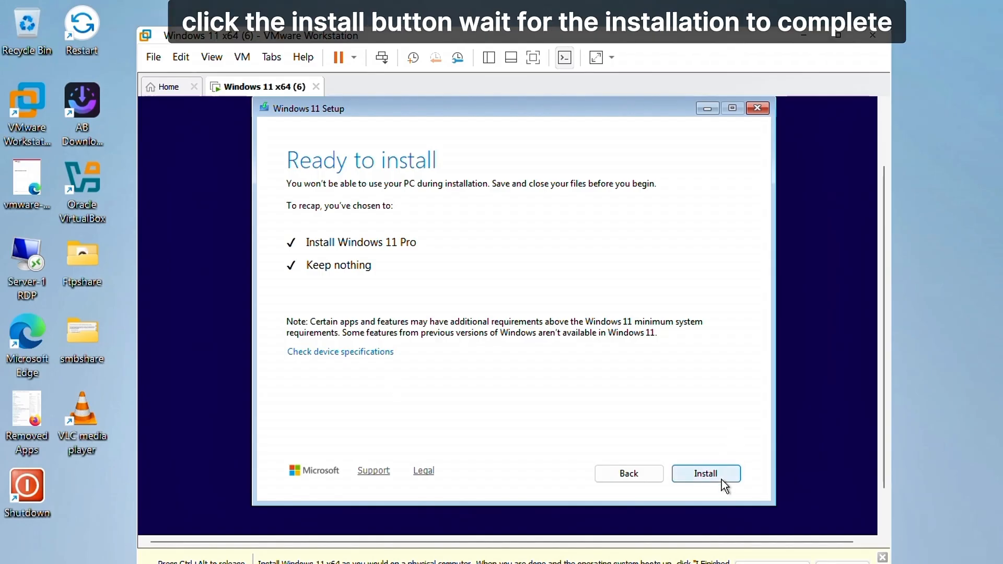
pyautogui.click(722, 479)
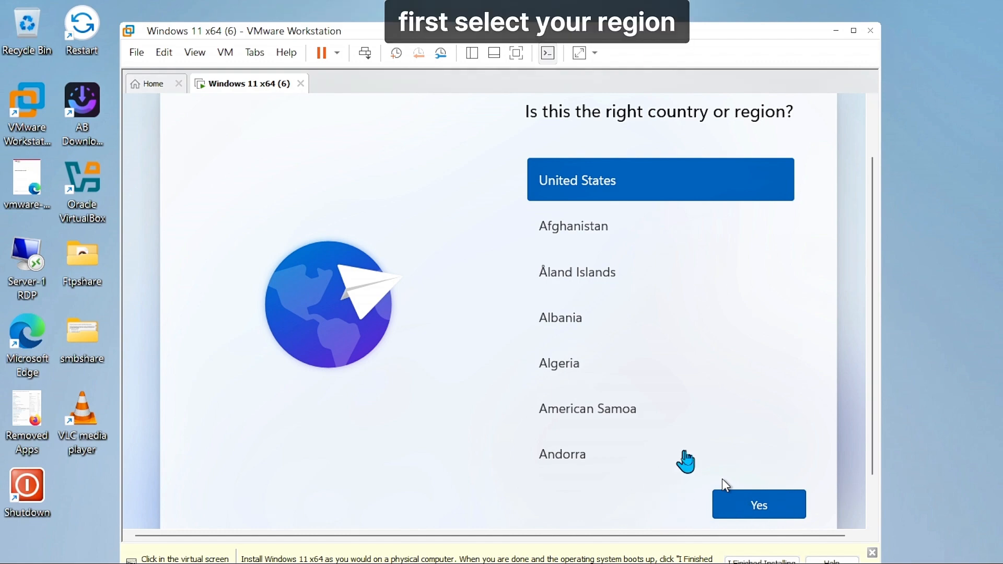
# - Confirm United States region and US keyboard layout, adding no second layout
pyautogui.click(747, 504)
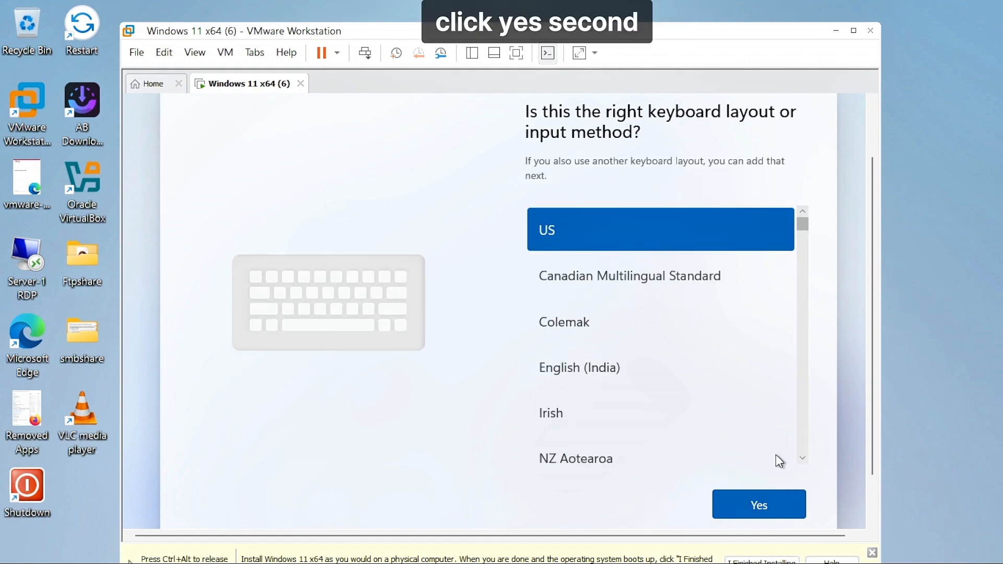
pyautogui.click(758, 516)
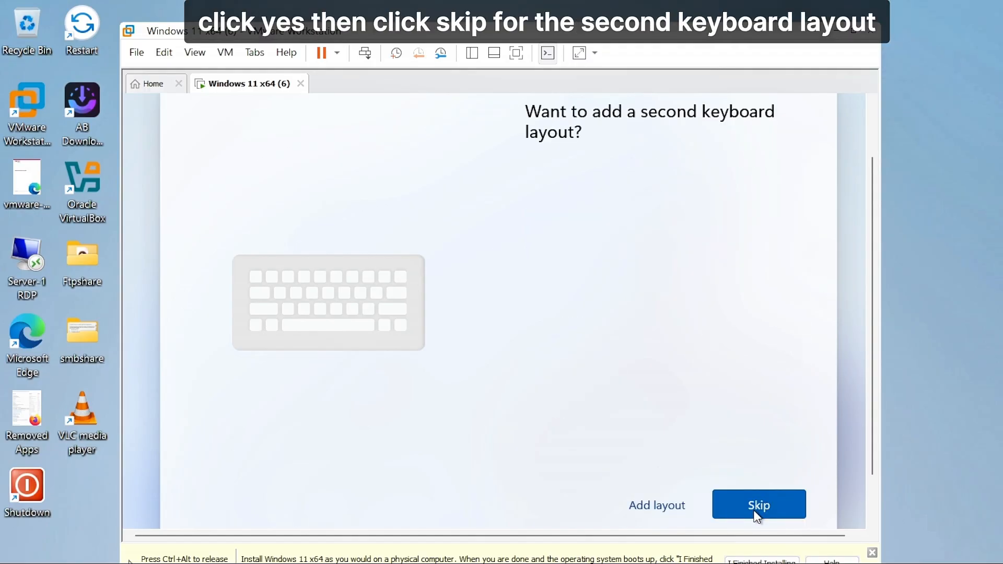
pyautogui.click(757, 516)
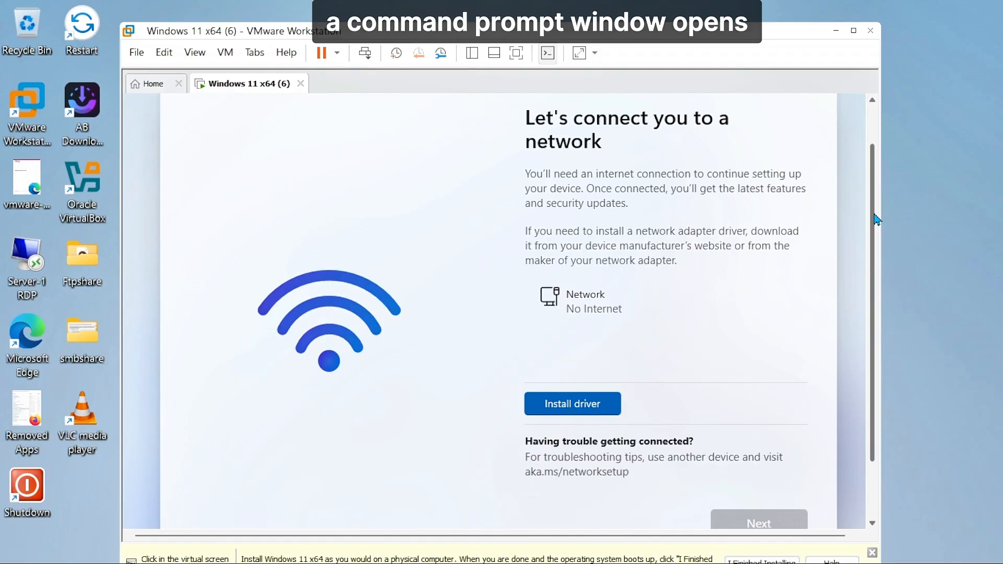
# - Run oobe\bypassnro from a Shift+F10 command prompt to restart setup
pyautogui.click(485, 290)
pyautogui.hotkey('shift', 'F10')
pyautogui.write('oobe')
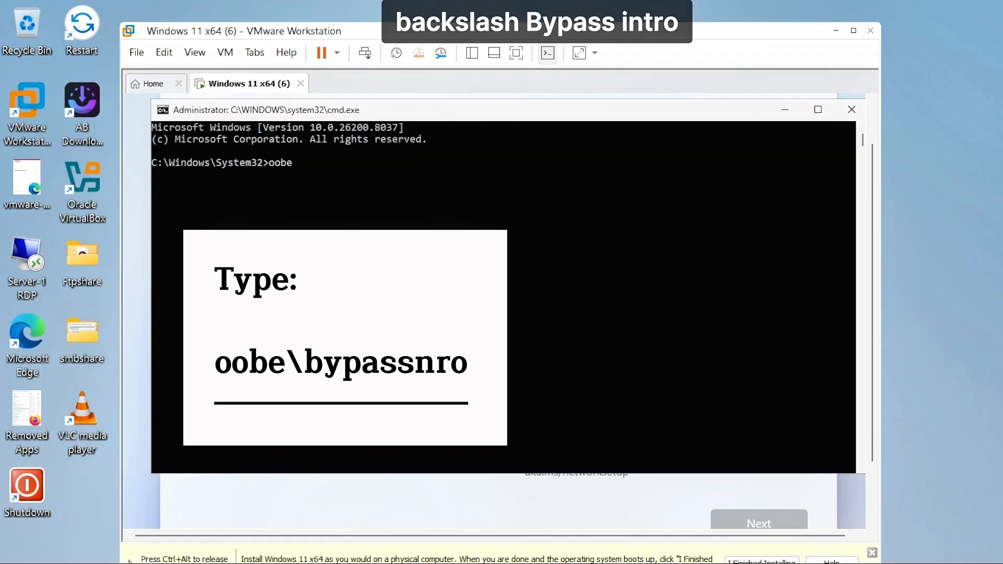
pyautogui.write('\\bypass')
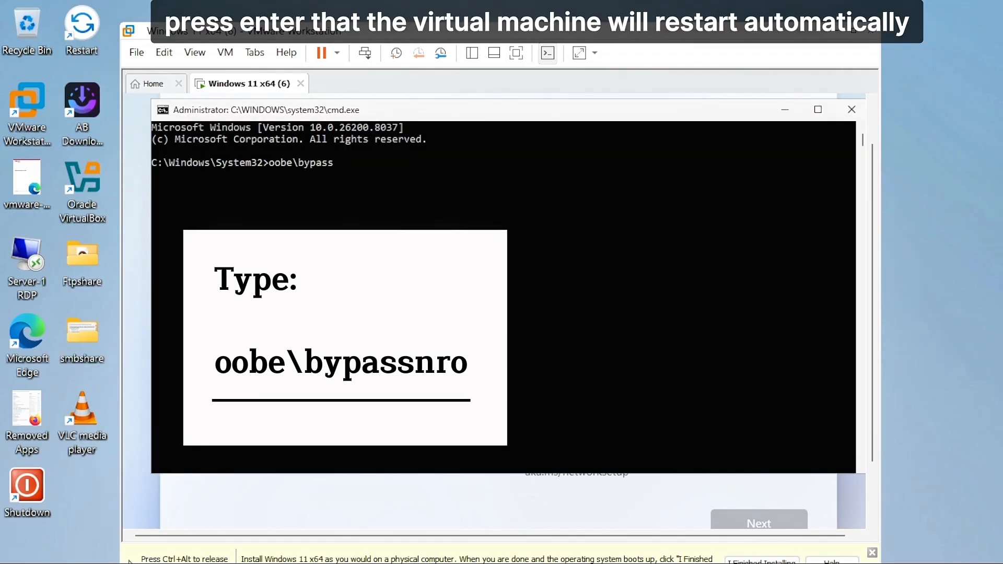
pyautogui.write('nro')
pyautogui.press('Return')
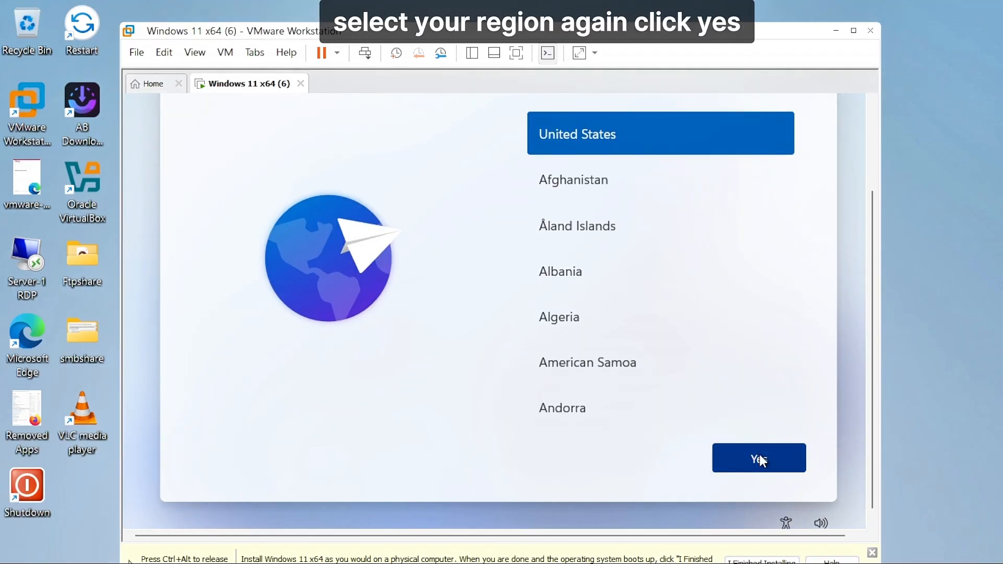
# - Re-confirm United States and US keyboard, skip the second layout, and choose I don't have internet
pyautogui.click(759, 456)
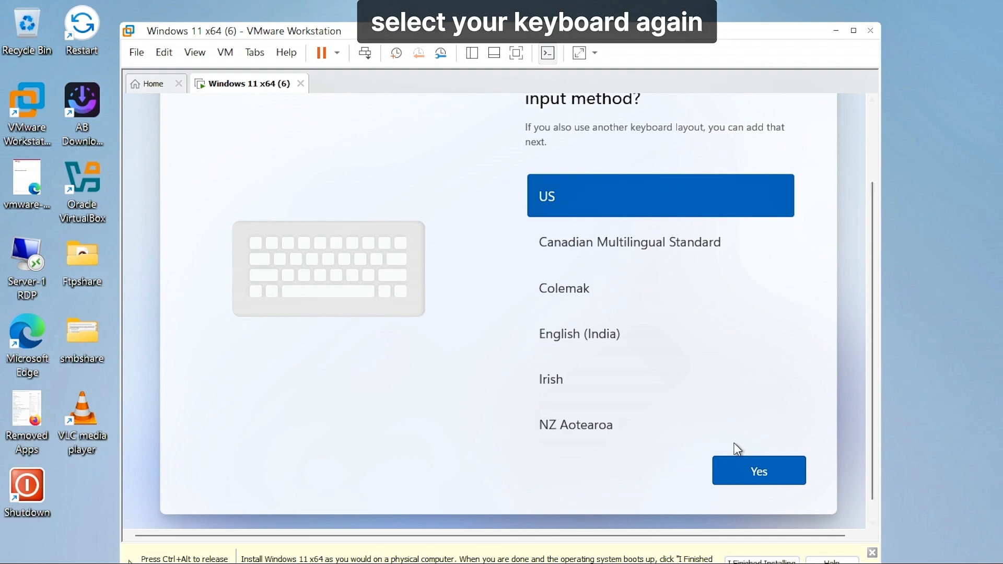
pyautogui.click(758, 472)
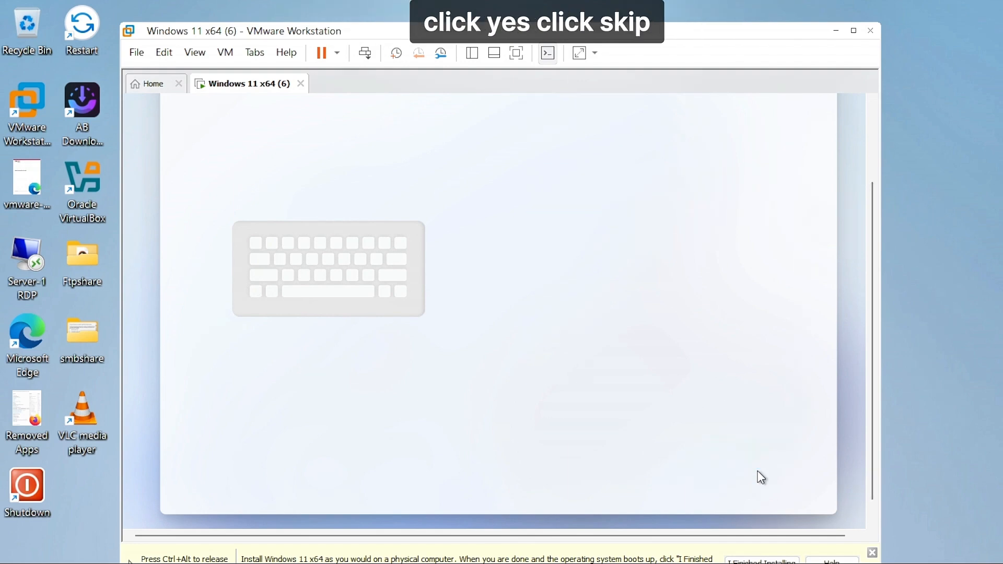
pyautogui.click(757, 470)
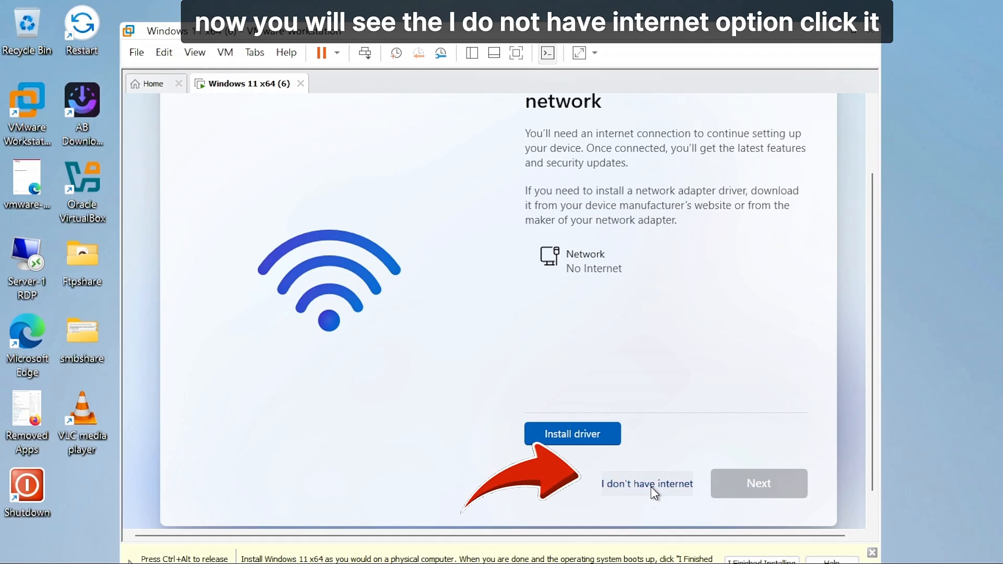
pyautogui.click(652, 487)
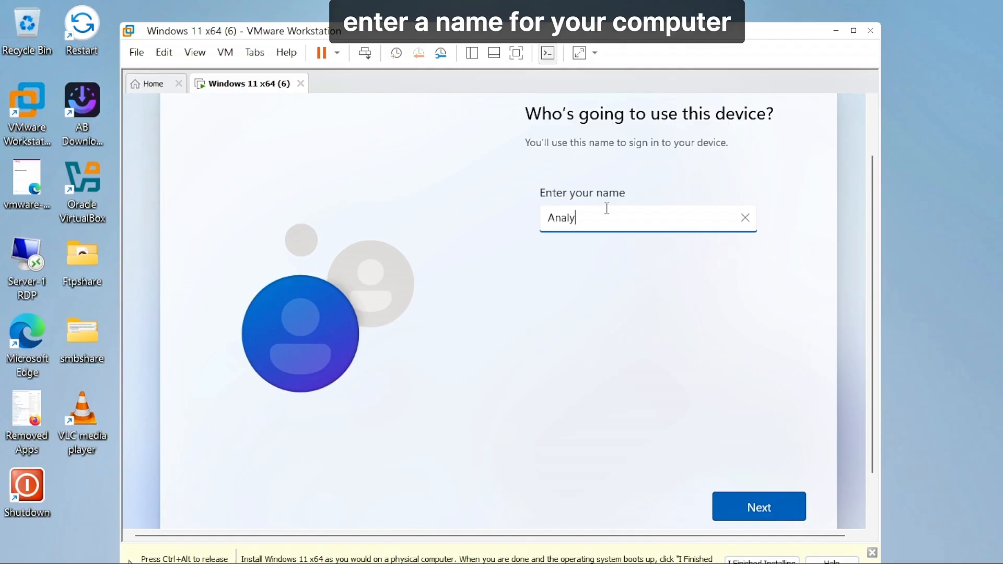
# - Enter the local account name, then set and confirm the account password
pyautogui.write('st')
pyautogui.click(760, 513)
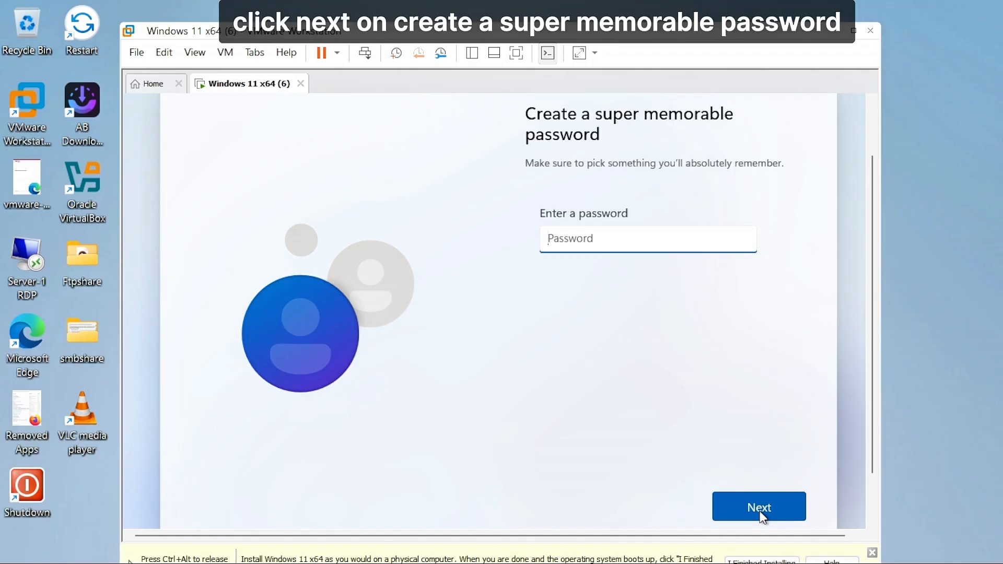
pyautogui.write('1')
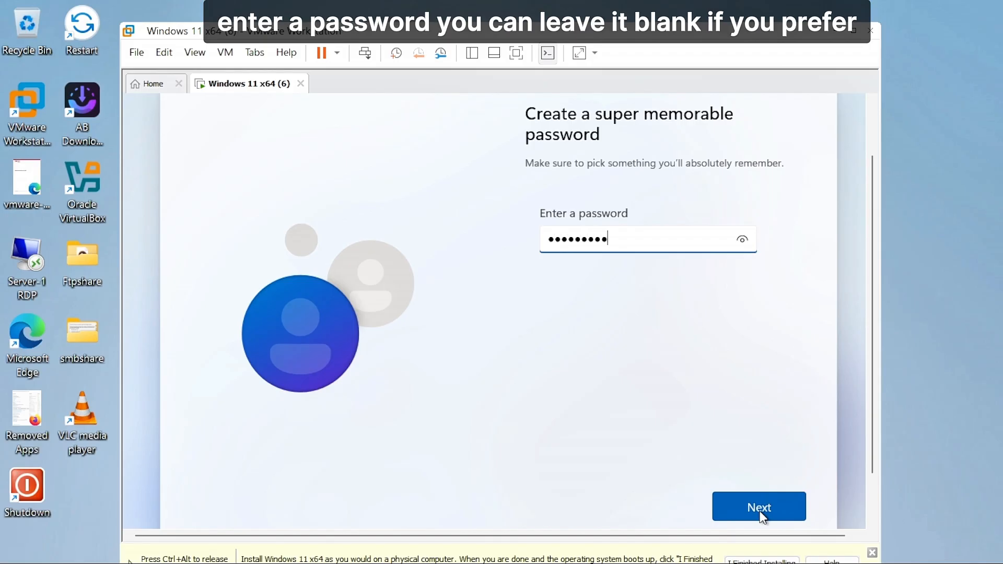
pyautogui.click(761, 513)
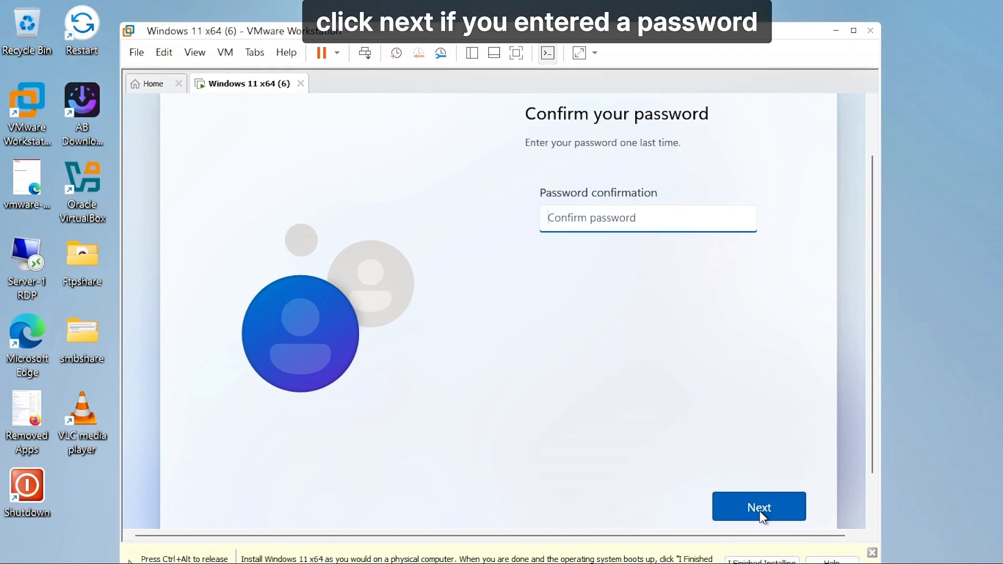
pyautogui.write('12345')
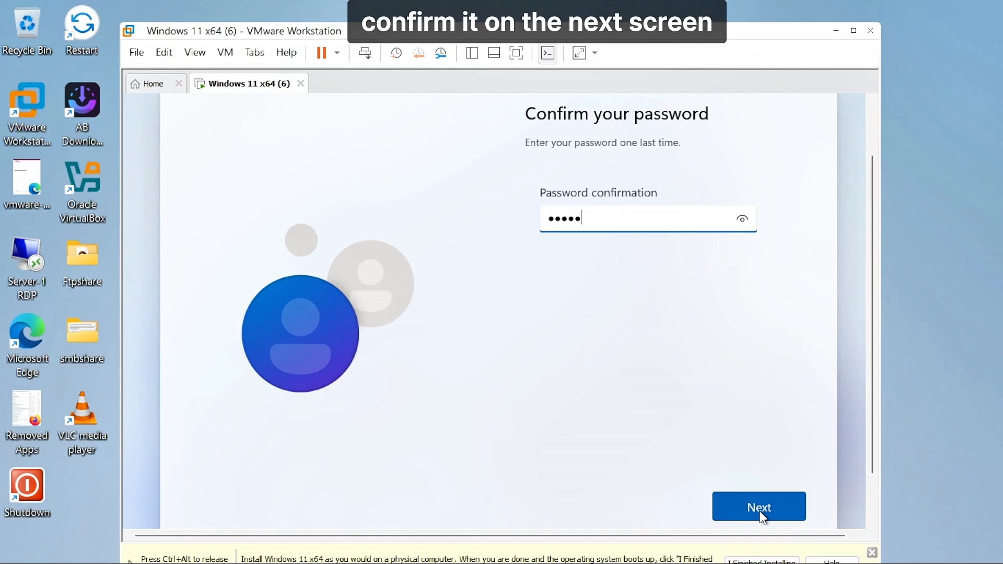
pyautogui.write('6789')
pyautogui.click(761, 509)
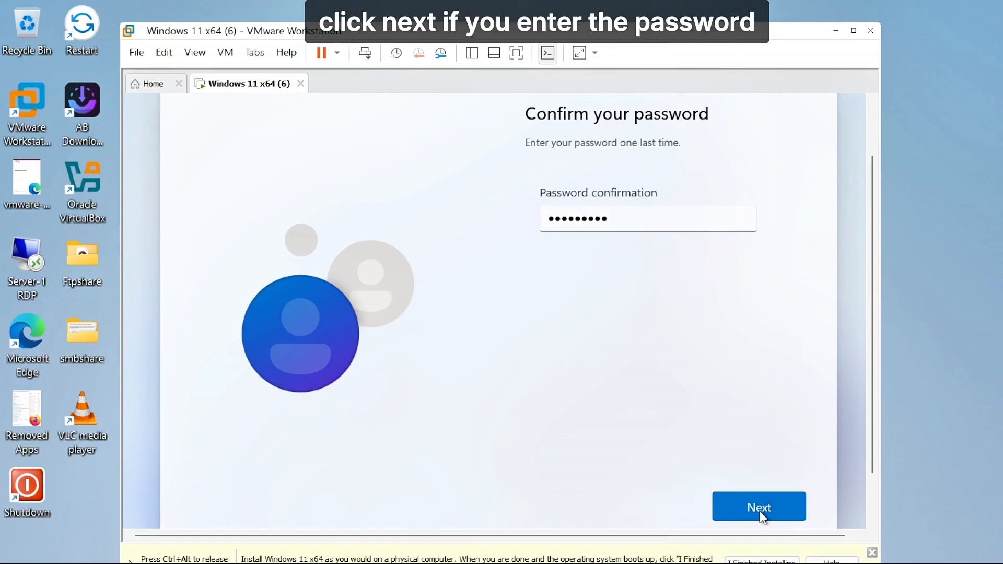
# - Choose the first pet's name and childhood nickname security questions and answer both
pyautogui.click(727, 229)
pyautogui.click(709, 249)
pyautogui.click(620, 274)
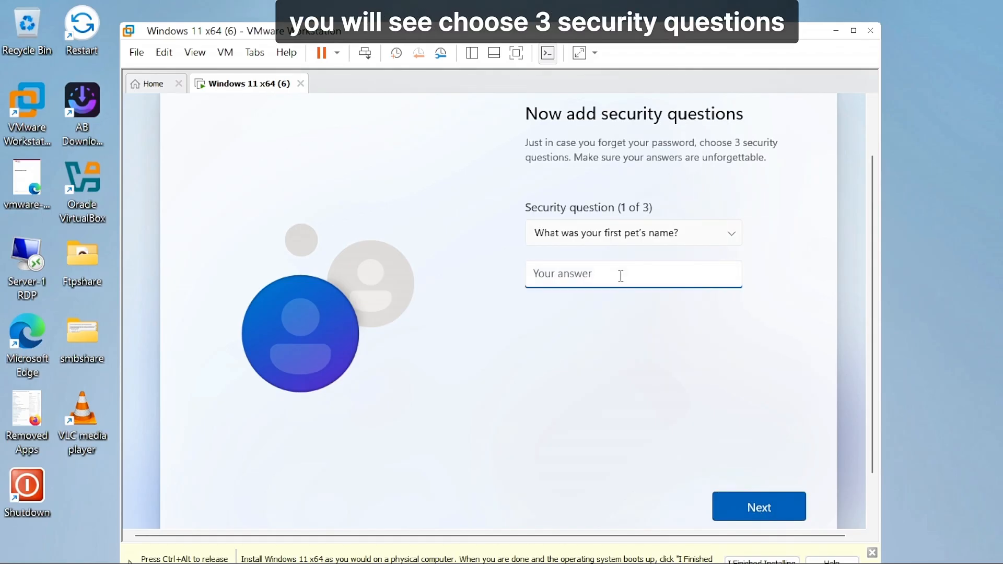
pyautogui.write('doj')
pyautogui.press('Return')
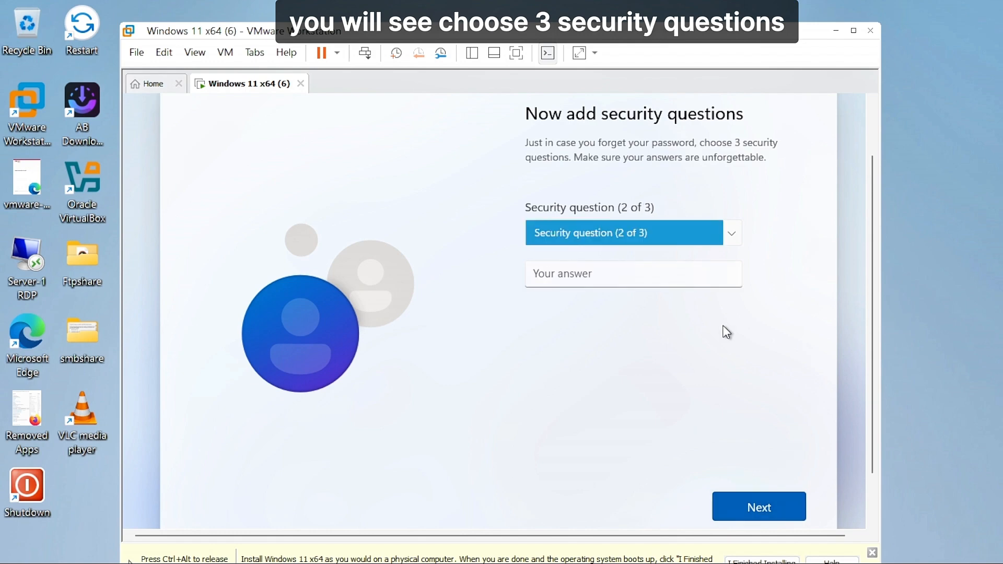
pyautogui.click(716, 233)
pyautogui.click(704, 266)
pyautogui.click(662, 277)
pyautogui.write('donp')
pyautogui.click(754, 500)
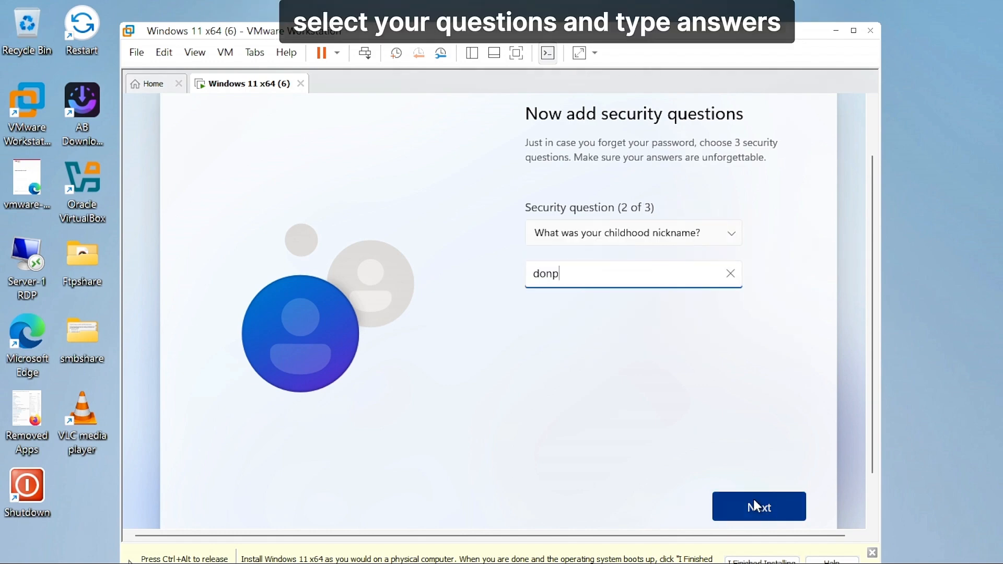
# - Choose the city security question as the third one and submit its answer
pyautogui.click(735, 237)
pyautogui.click(717, 274)
pyautogui.click(686, 278)
pyautogui.write('majik')
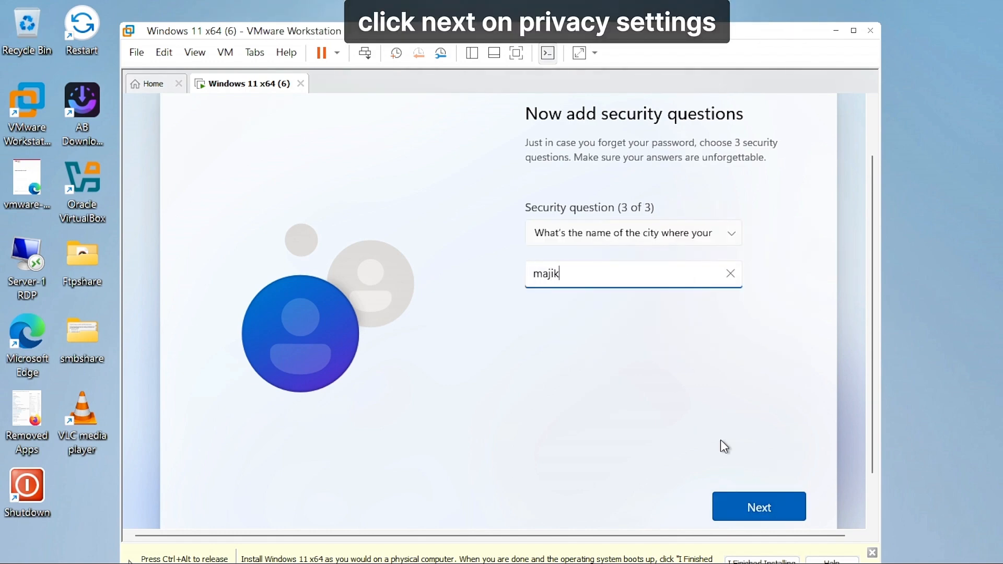
pyautogui.press('Return')
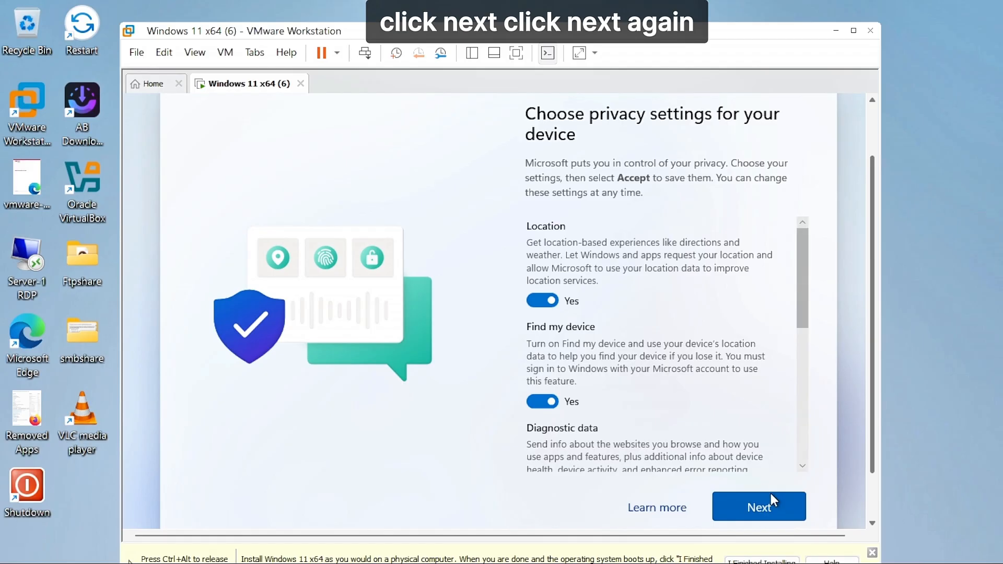
# - Go through the privacy settings to the end and accept them
pyautogui.click(764, 513)
pyautogui.click(764, 513)
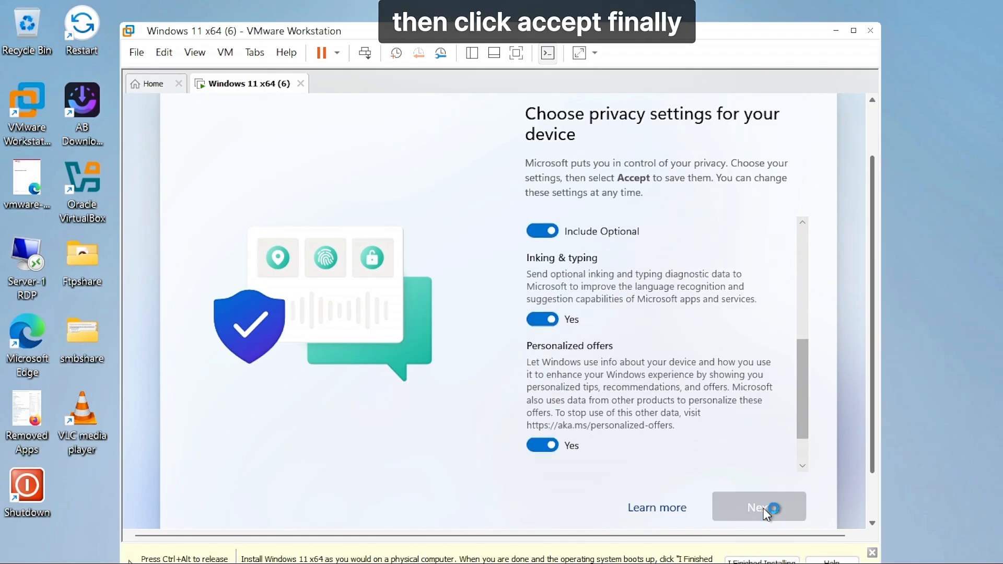
pyautogui.click(764, 513)
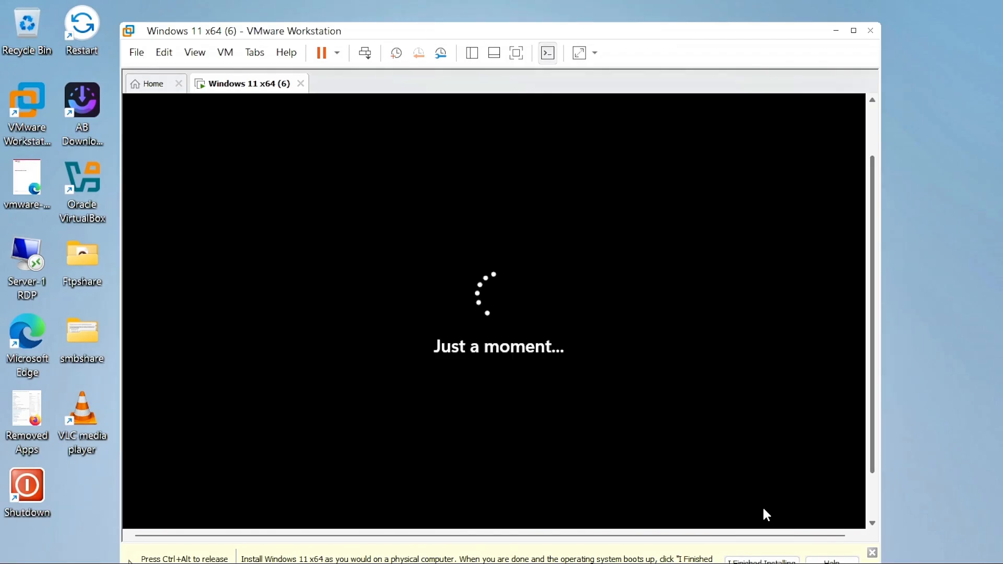